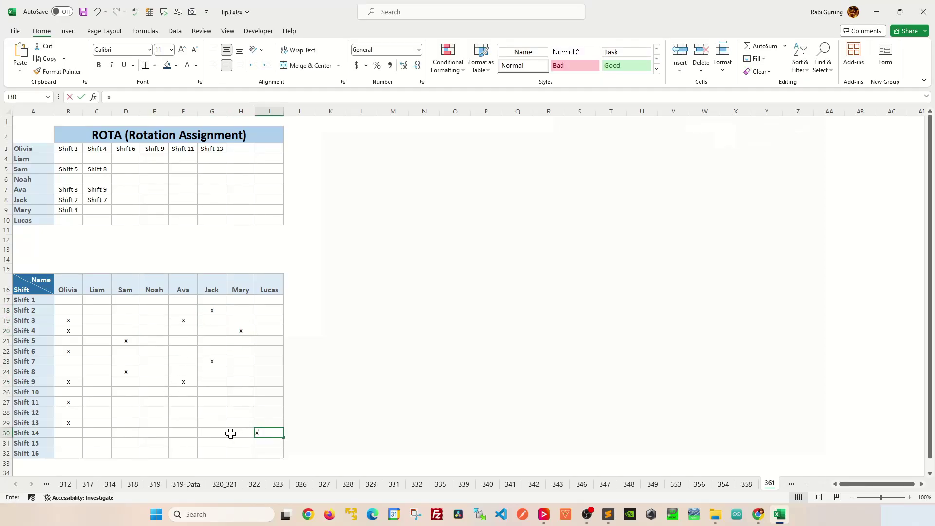
- Put x marks in several cells in the lower part of the shift grid
left_click(241, 433)
- Add x marks to more shift-grid cells higher up so the ROTA rows update
type("x")
left_click(211, 423)
type("x")
left_click(155, 412)
type("x")
left_click(126, 443)
type("x")
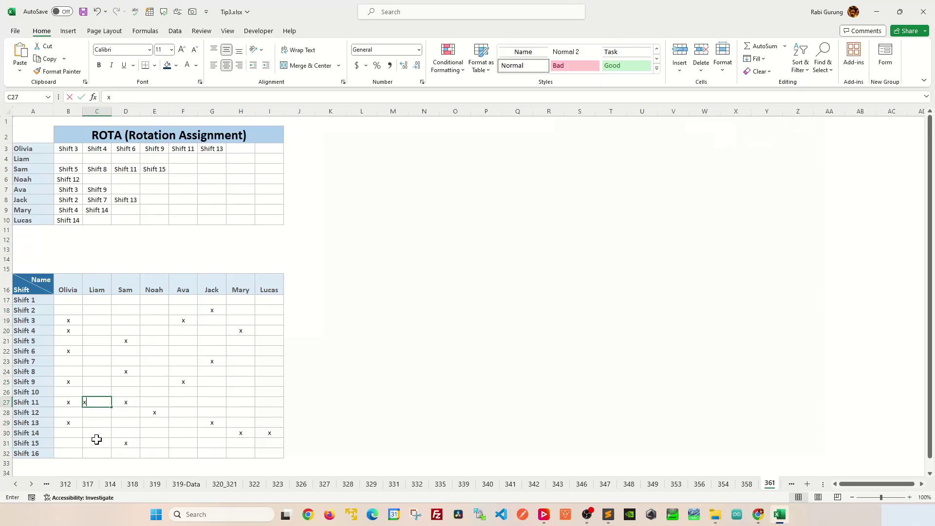
left_click(97, 340)
type("x")
left_click(96, 310)
type("x")
left_click(154, 310)
type("x")
left_click(155, 351)
type("x")
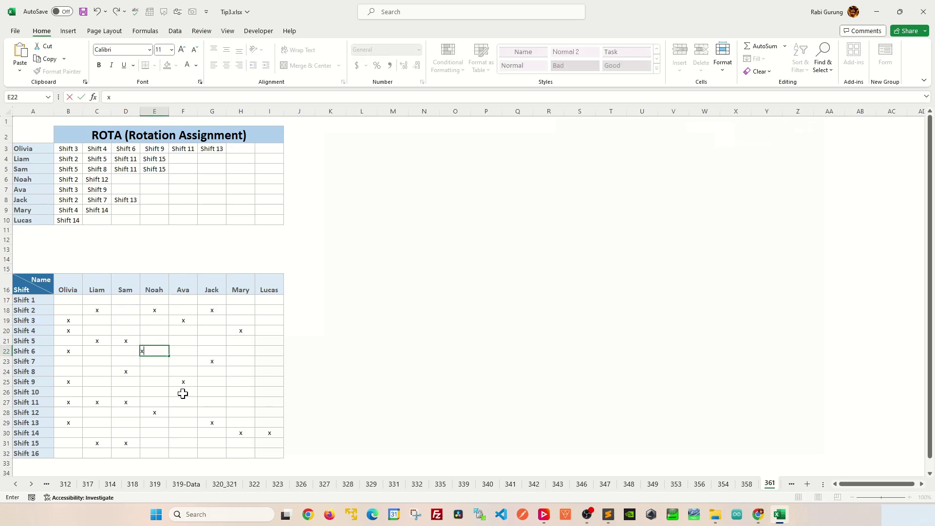
left_click(183, 394)
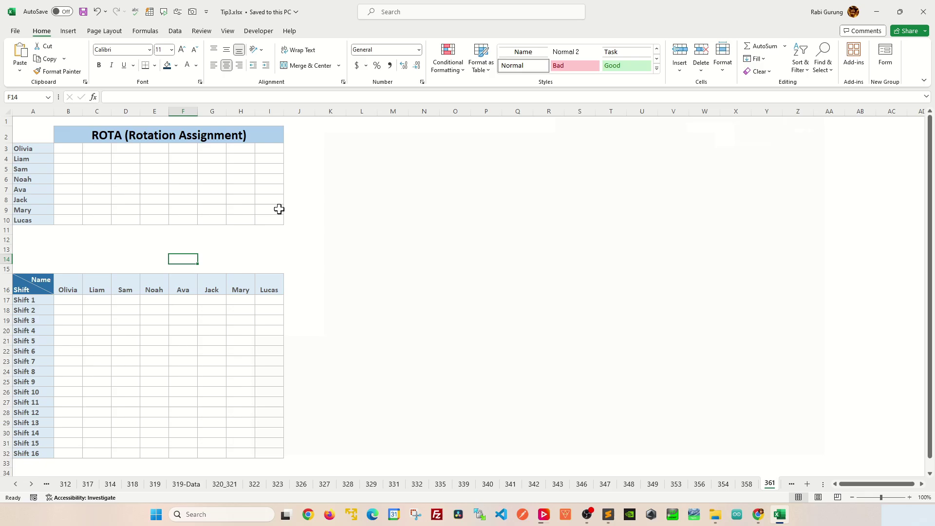
left_click_drag(27, 148, 25, 215)
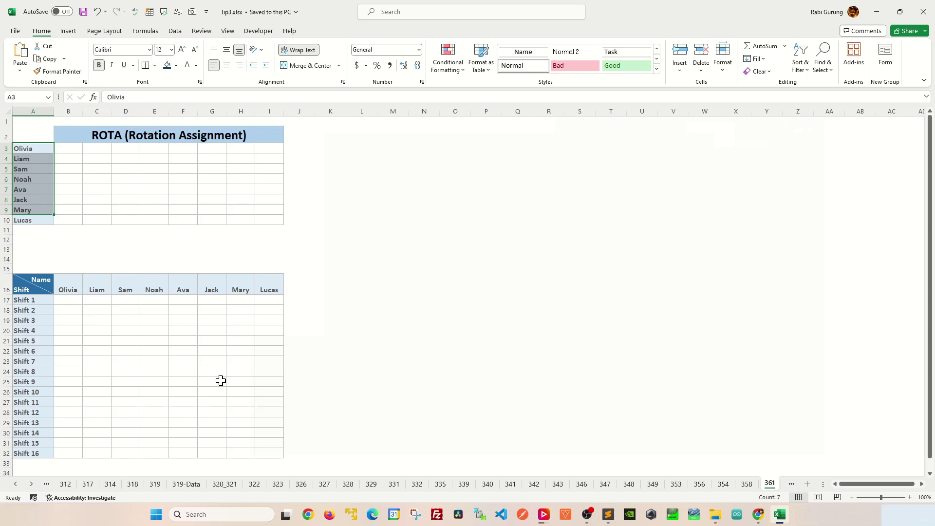
left_click(200, 249)
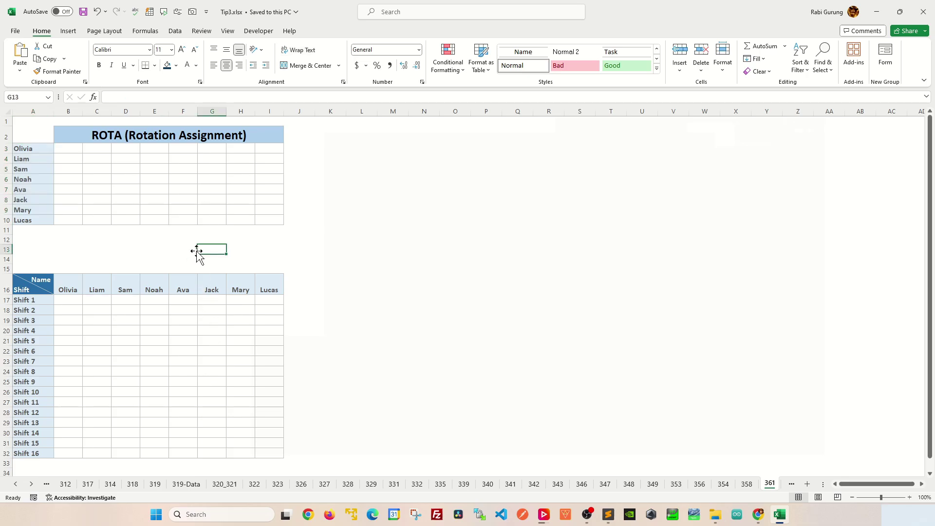
- In B3, start =FILTER( with the absolute shift-name array $A$17:$A$32 and a comma
left_click(66, 149)
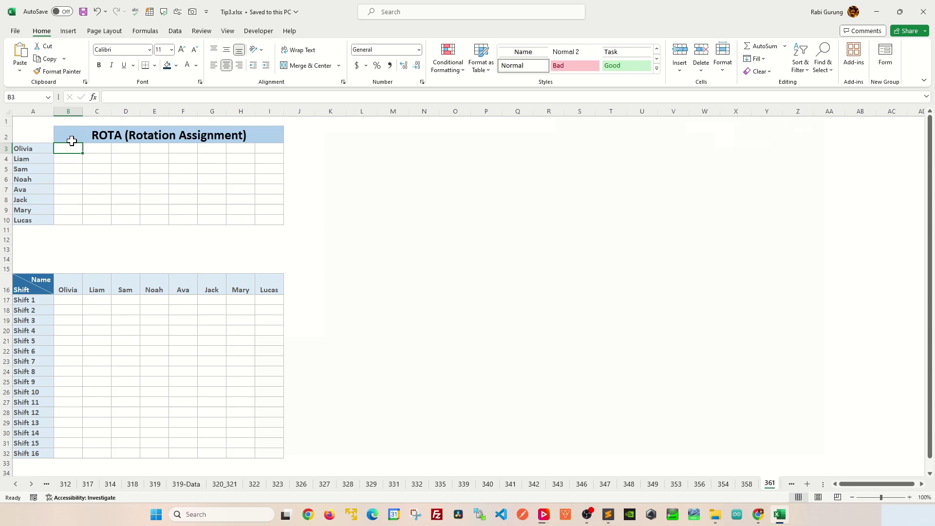
type("=FIL")
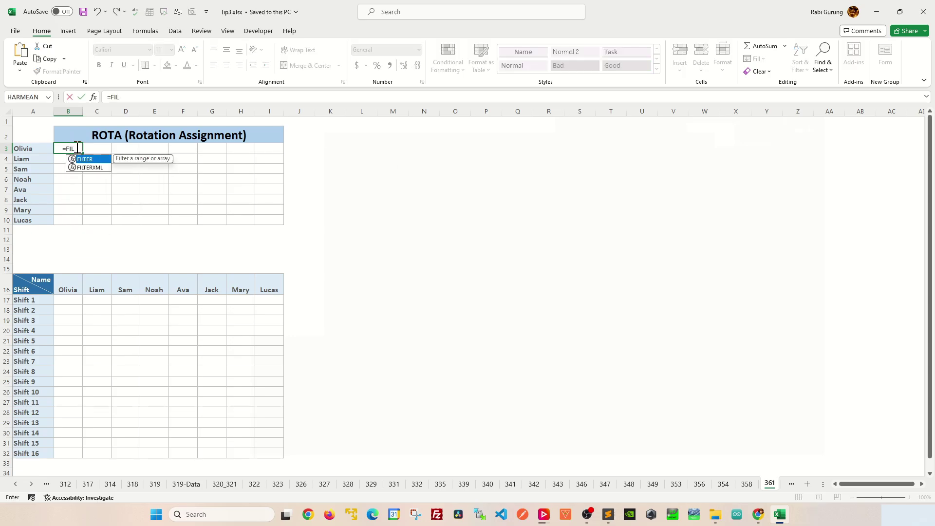
type("TER(")
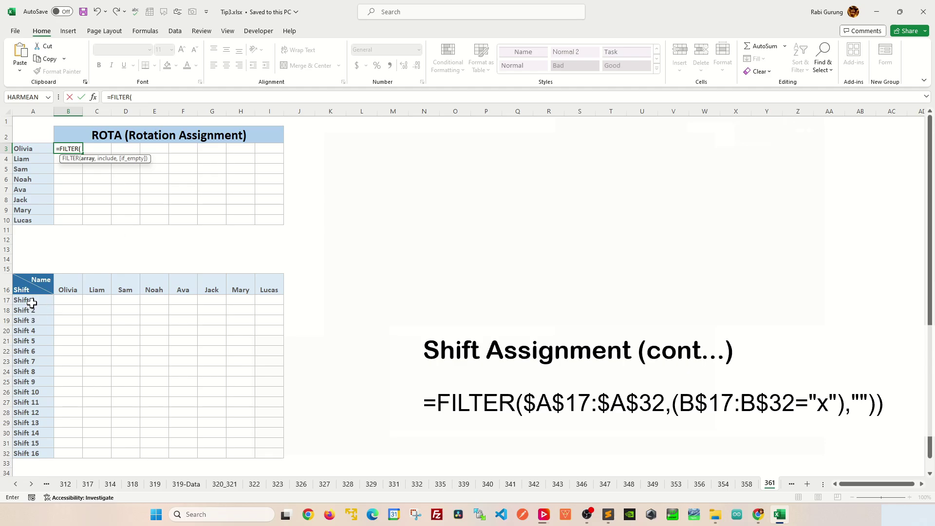
left_click_drag(32, 303, 37, 454)
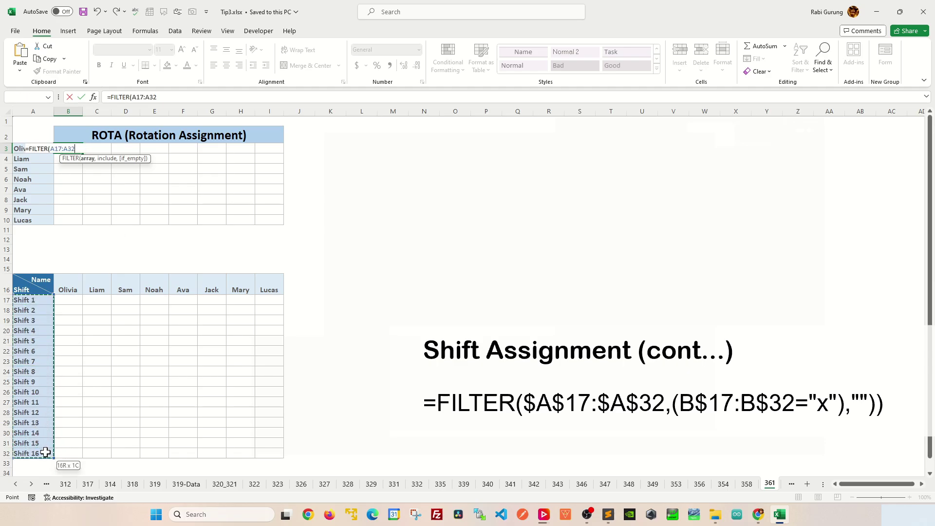
key("F4")
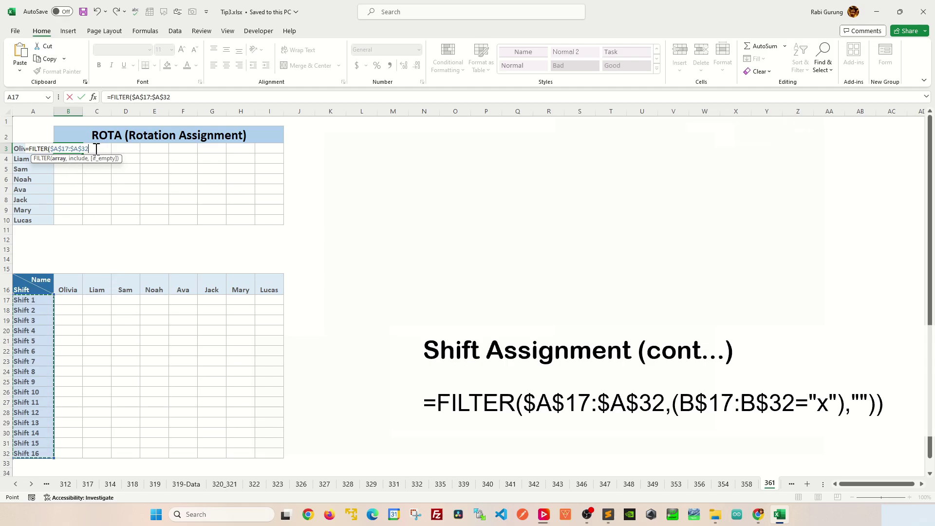
type(",(")
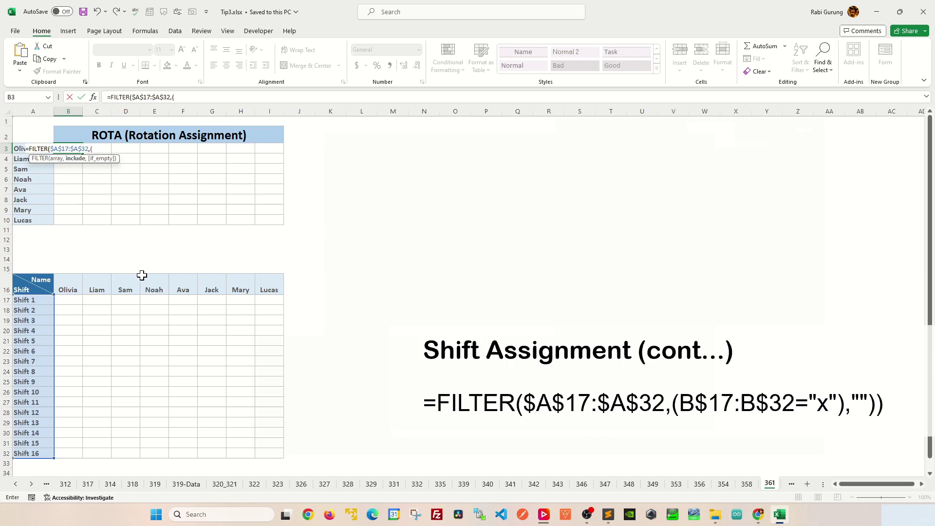
- Complete B3 as =FILTER($A$17:$A$32,(B$17:B$32="x"),"") and enter it
left_click_drag(72, 301, 63, 386)
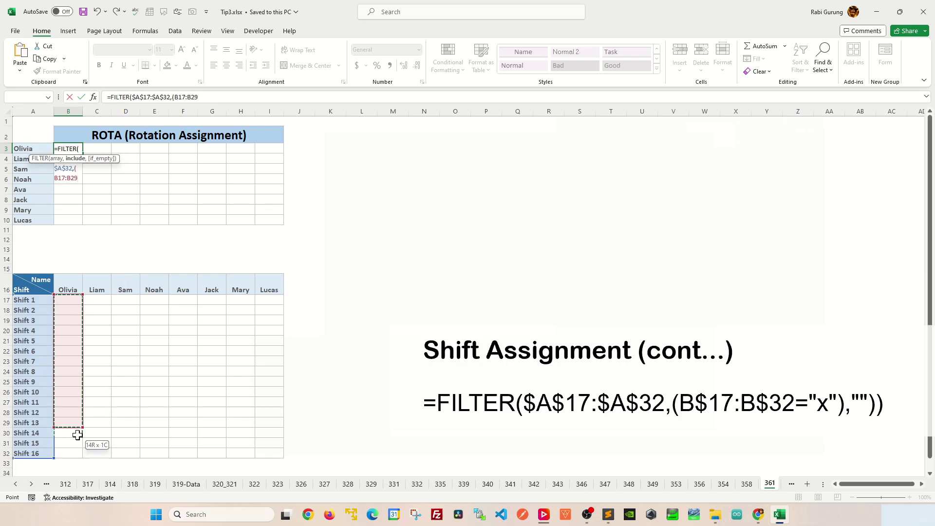
left_click_drag(78, 435, 78, 453)
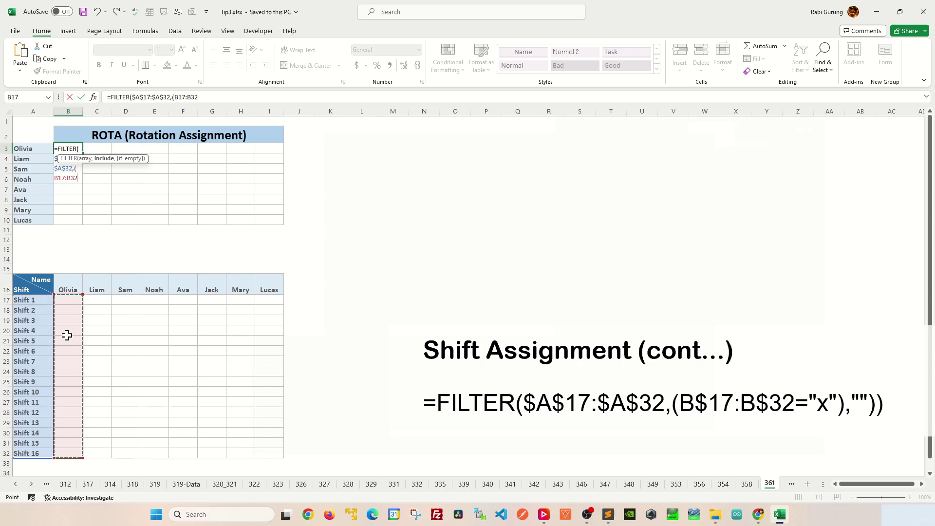
key("F4")
key("F4")
type("=")
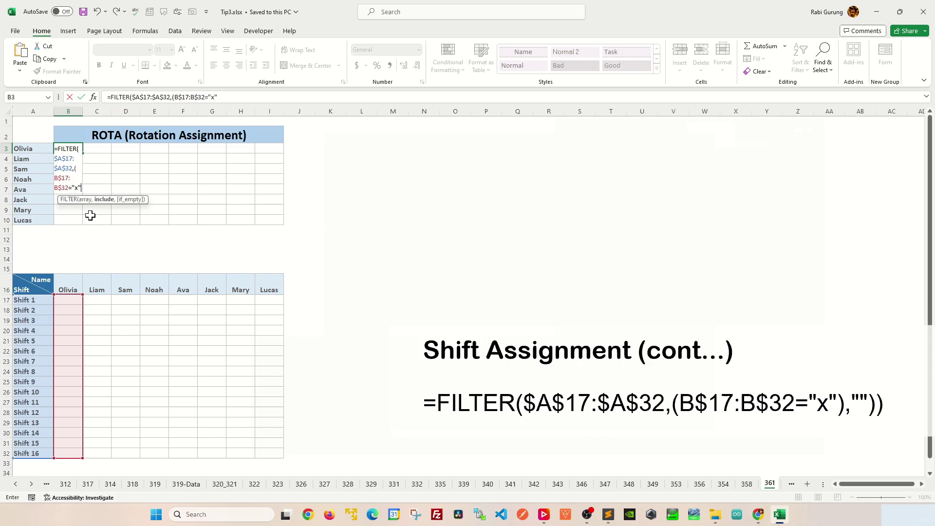
type("\"x\")")
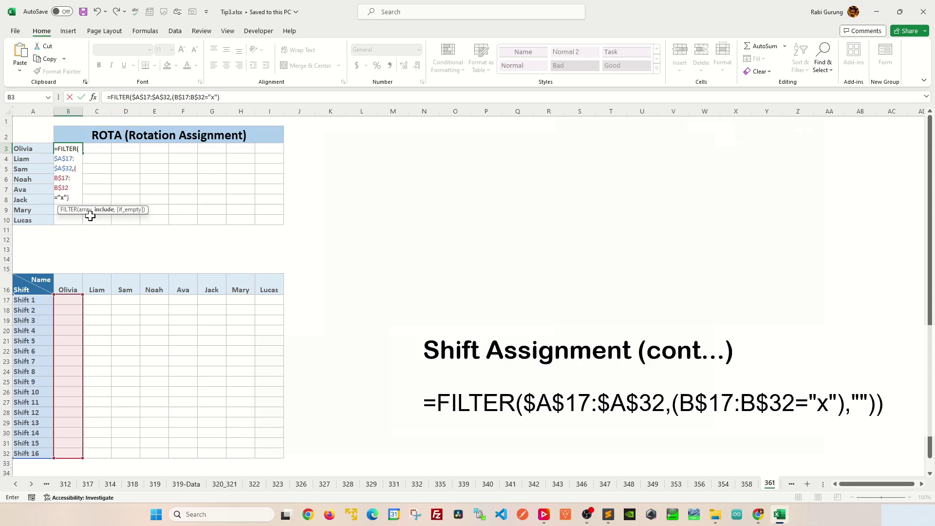
type(",\"\"")
type(")")
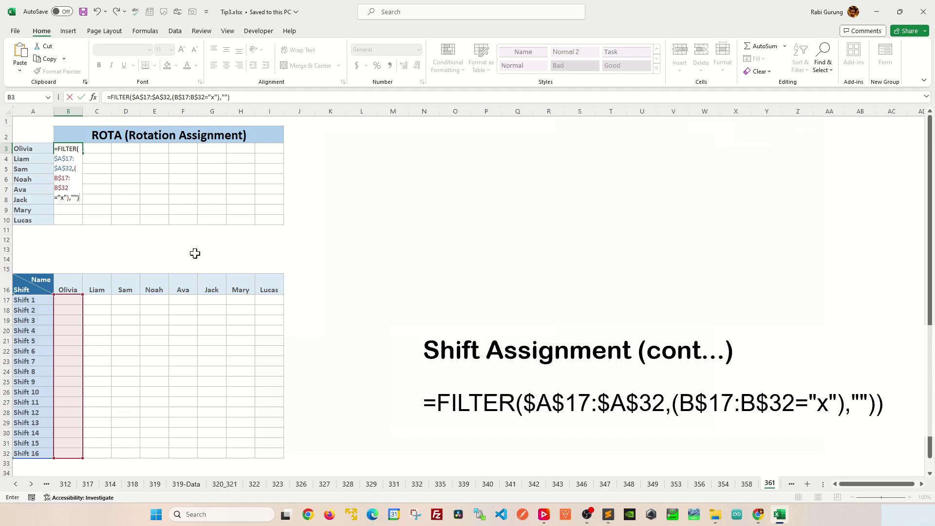
key("Return")
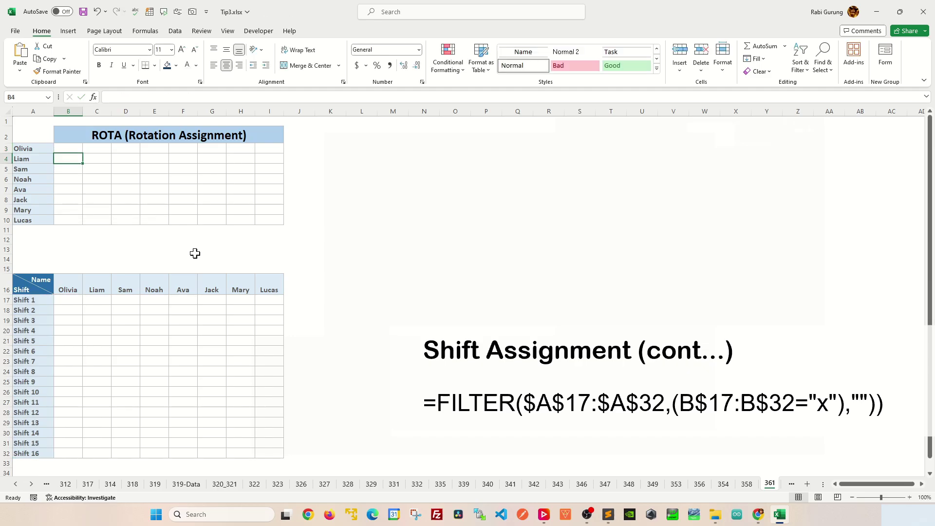
- Mark Olivia for Shifts 3, 6, 9 and 11 with x in B19, B22, B25, B27
left_click(66, 343)
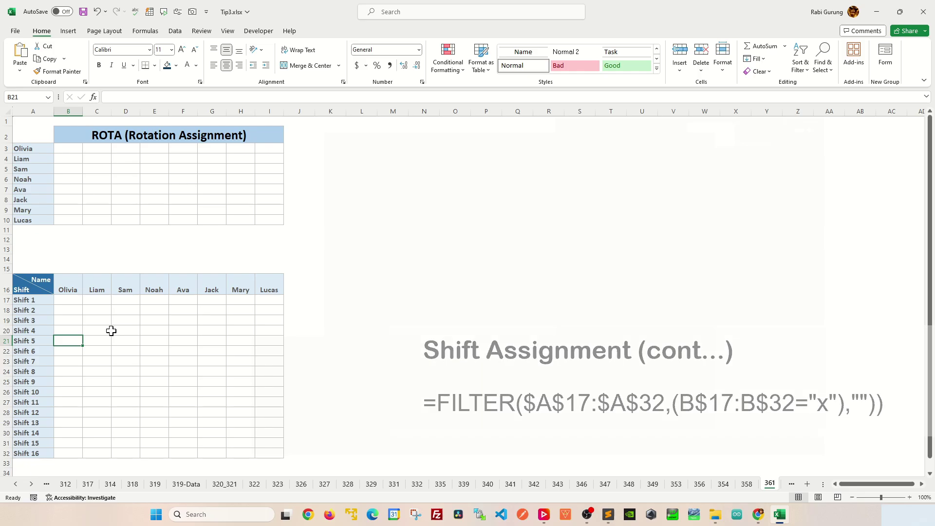
key("Up")
key("Up")
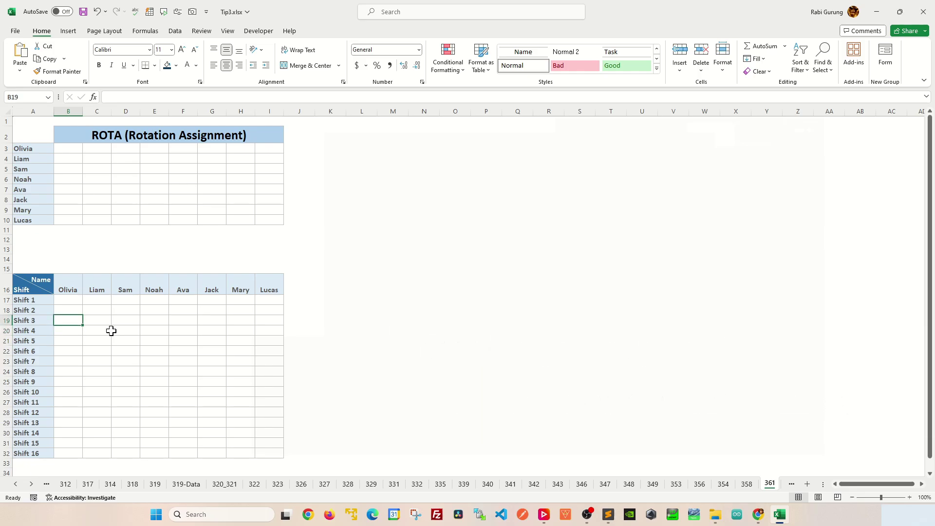
type("x")
key("Return")
key("Down")
key("Down")
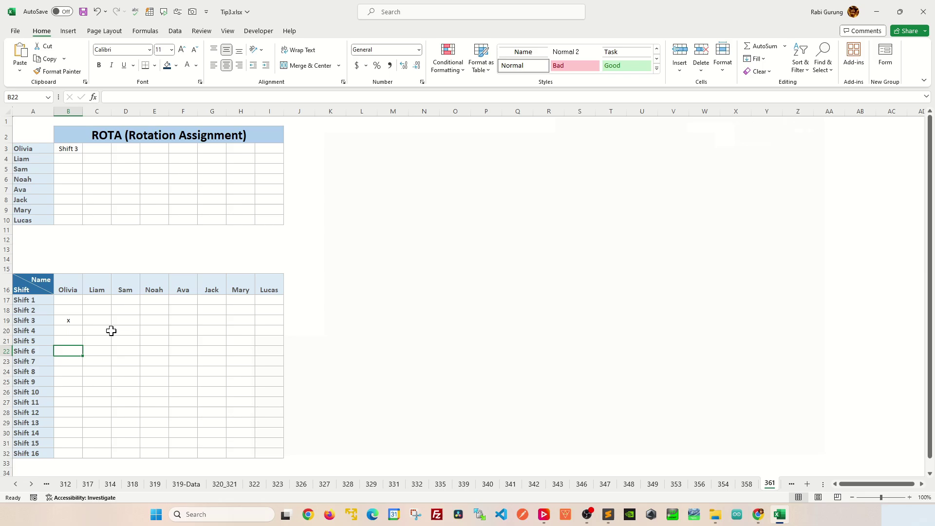
type("x")
key("Return")
key("Down")
key("Down")
type("x")
key("Return")
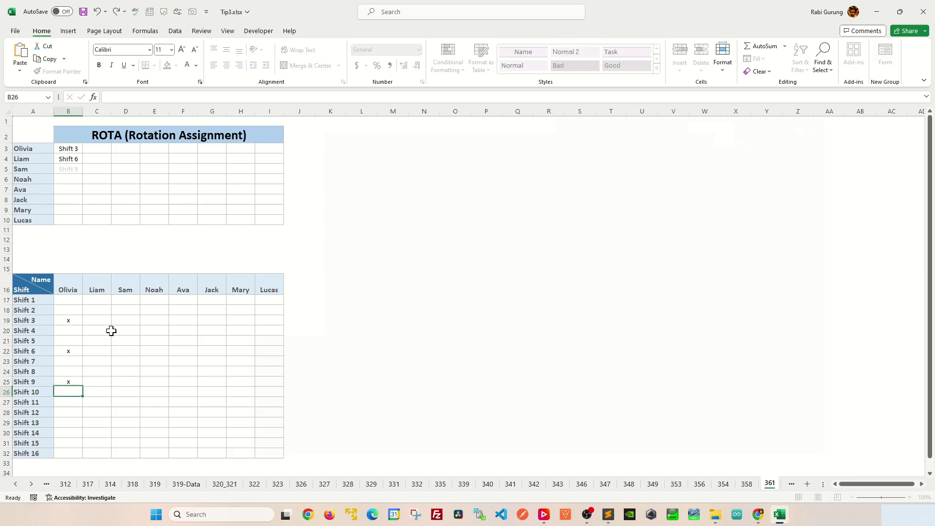
key("Down")
type("x")
key("Return")
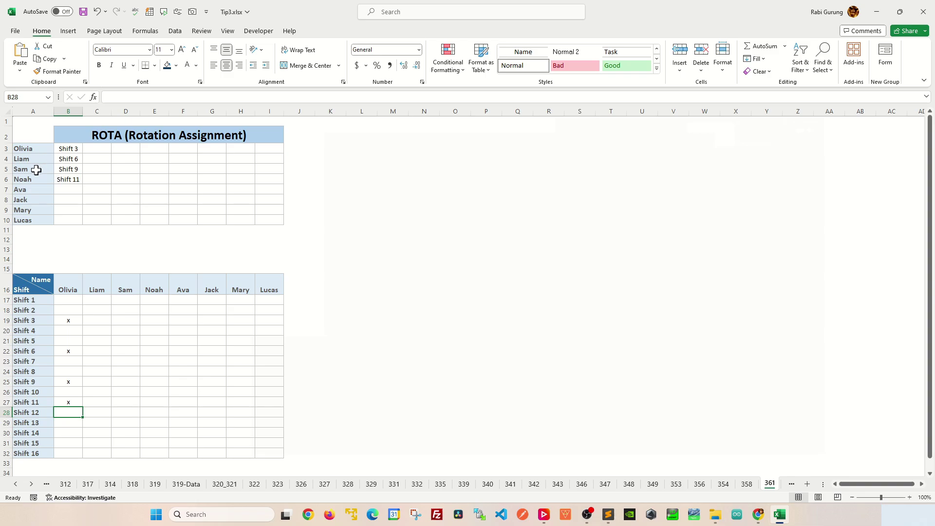
- Wrap the B3 formula in TRANSPOSE( ) so Olivia's shifts spill across row 3
left_click(75, 148)
left_click(113, 97)
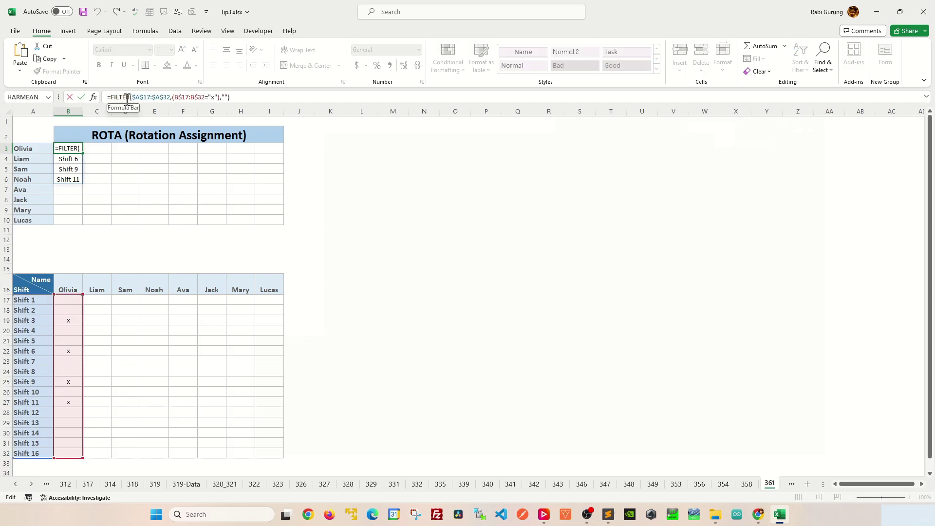
type("TRANSPOSE(")
key("End")
type(")")
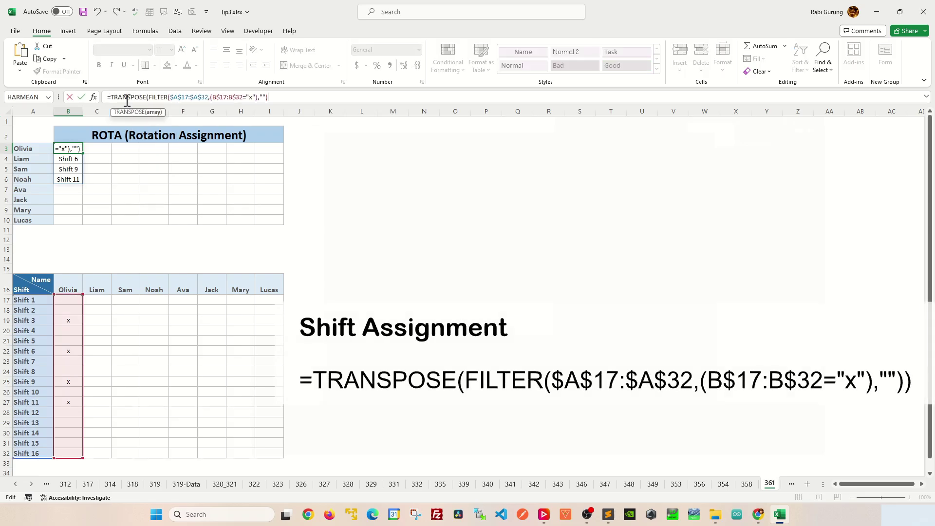
key("Return")
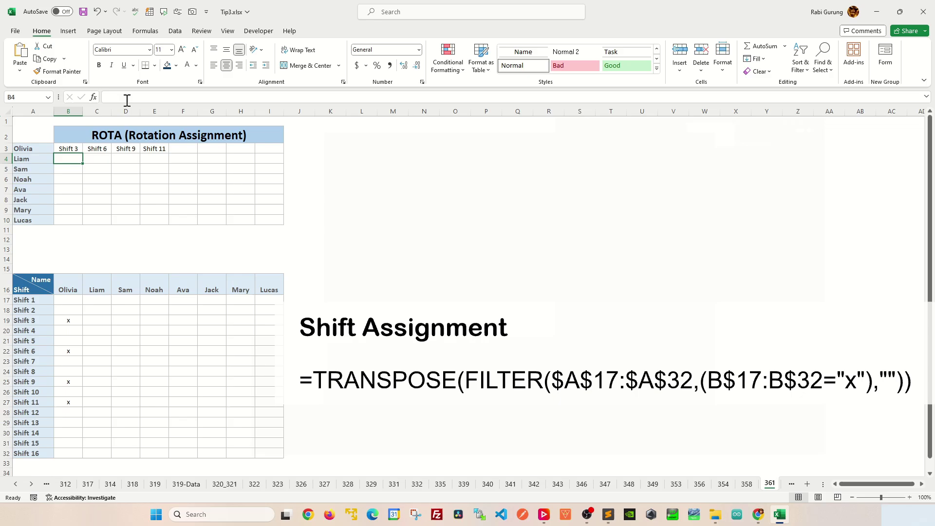
- Mark Olivia for Shift 4 with an x in B20
left_click(68, 331)
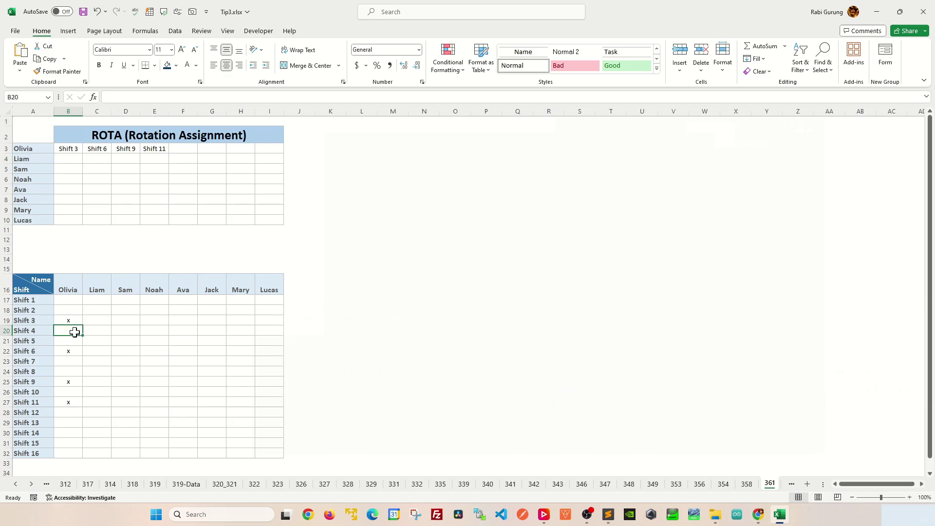
type("x")
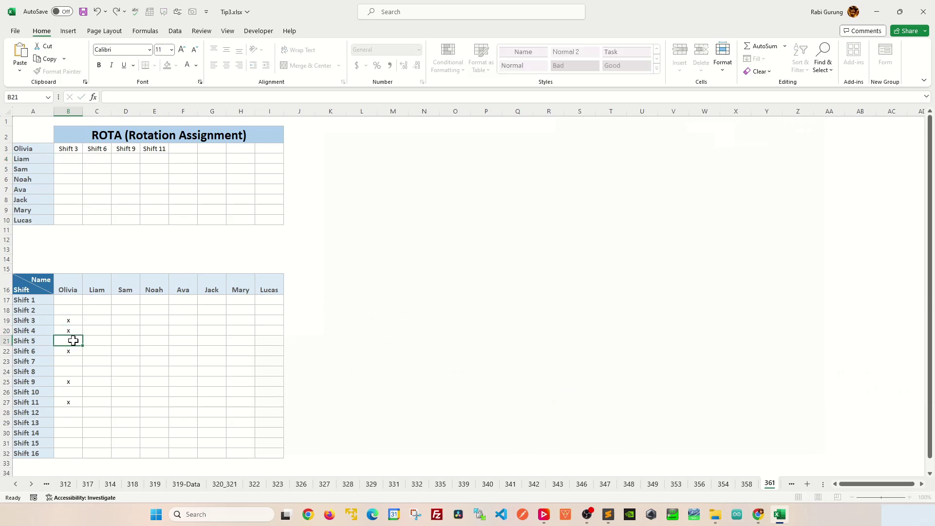
key("Return")
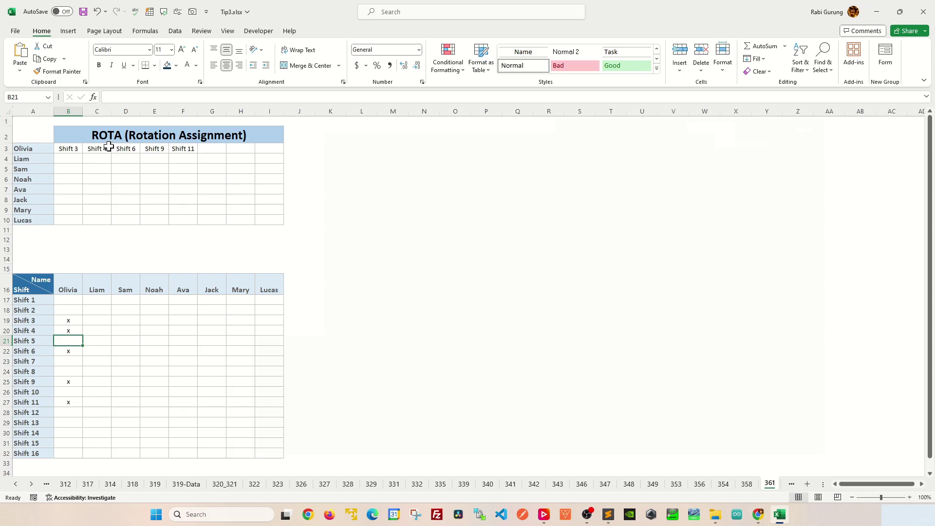
- Fill Olivia's B3 shift formula down to rows 4–10
left_click(76, 151)
left_click_drag(84, 153, 80, 215)
left_click(108, 200)
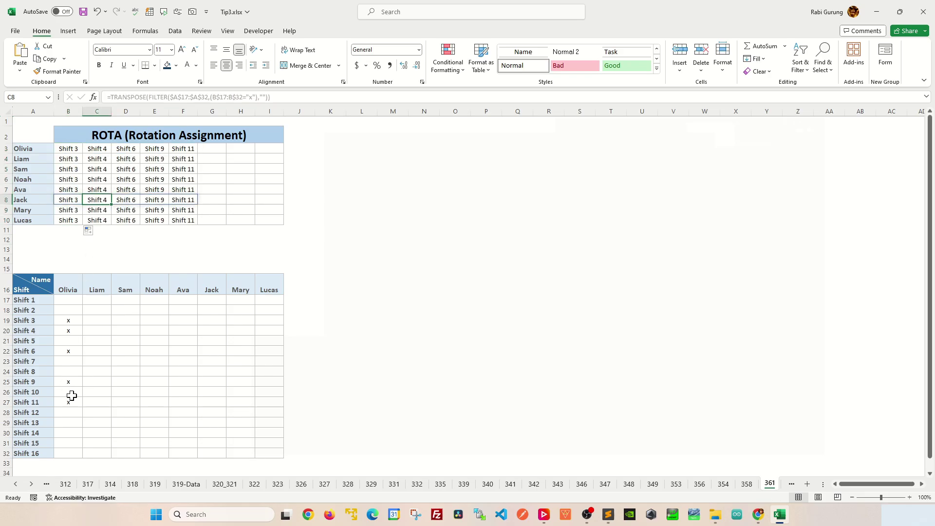
- Add x marks for Olivia's Shift 13 (B29) and Sam's Shift 8 (D24)
left_click(71, 421)
type("x")
key("Return")
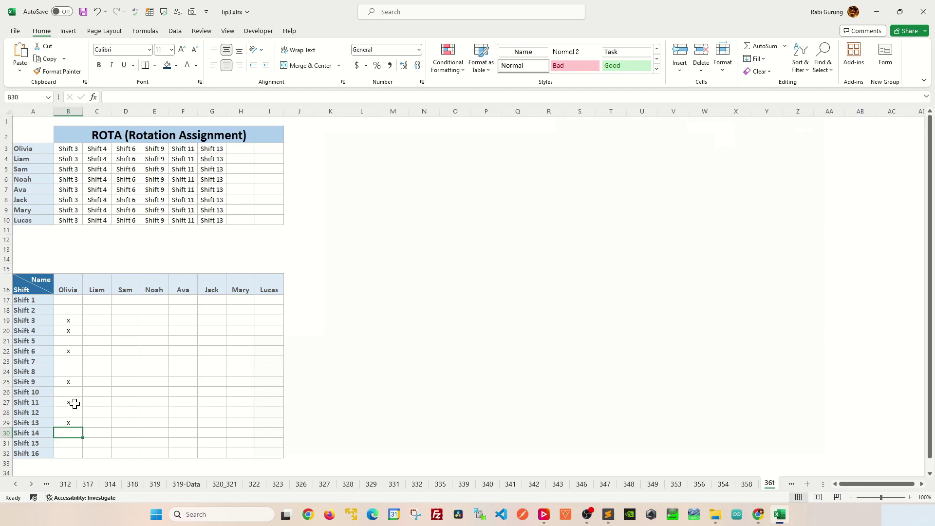
key("Up")
key("Up")
key("Up")
key("Up")
key("Right")
key("Right")
key("Up")
key("Up")
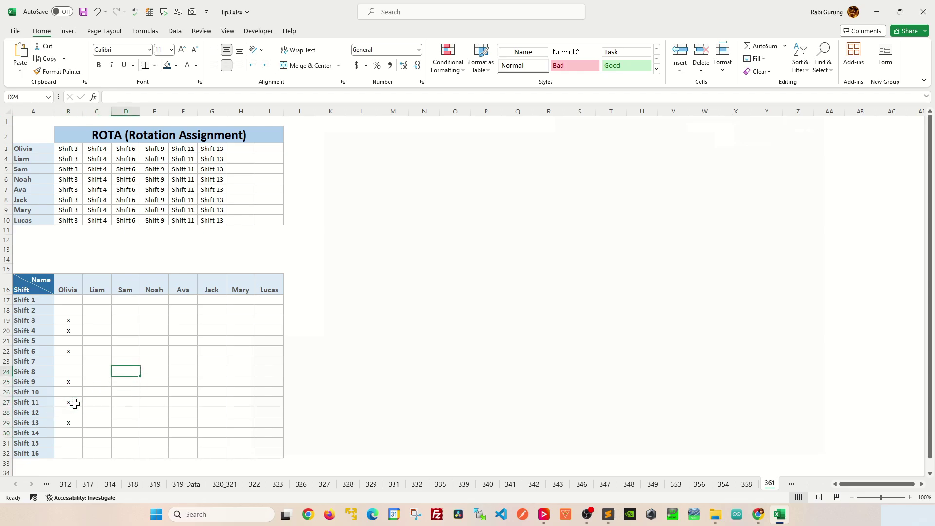
type("x")
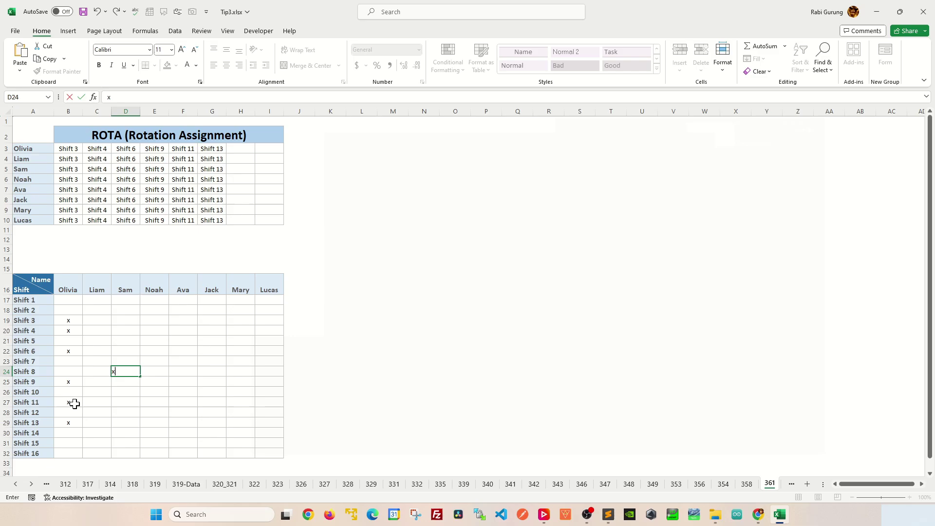
key("Up")
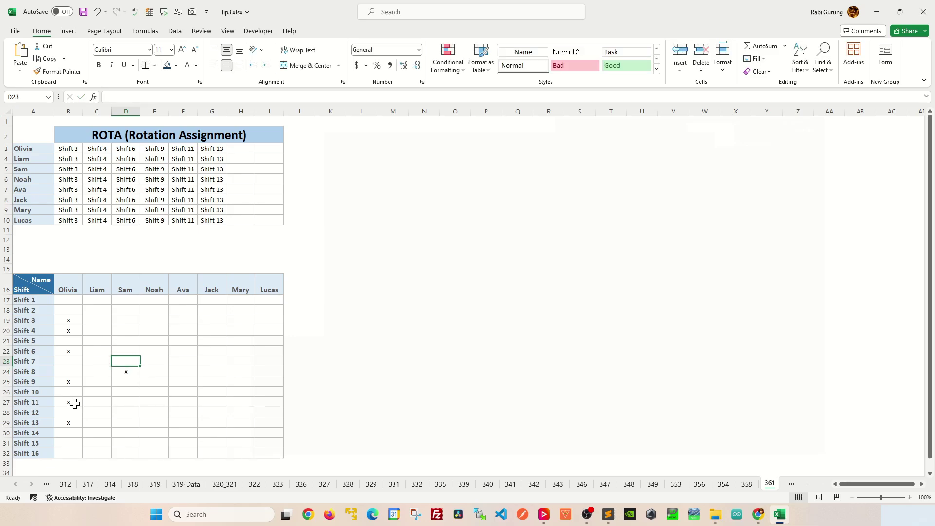
- Repoint Liam's row 4 formula to filter his own column C17:C32
left_click(75, 157)
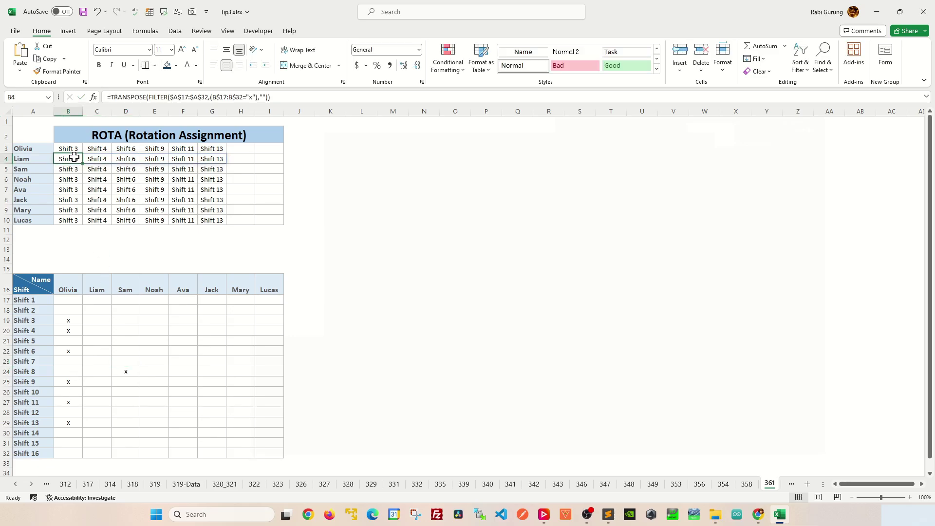
left_click(218, 98)
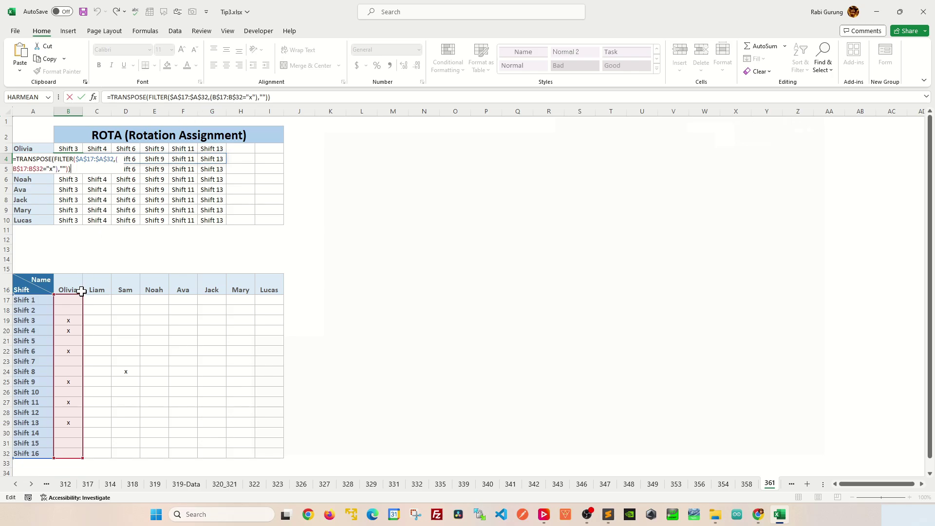
key("Escape")
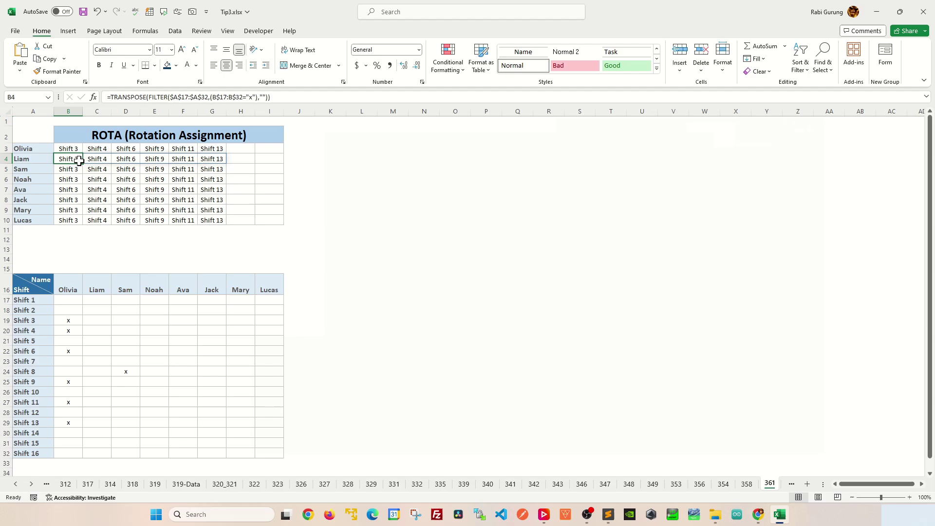
double_click(77, 161)
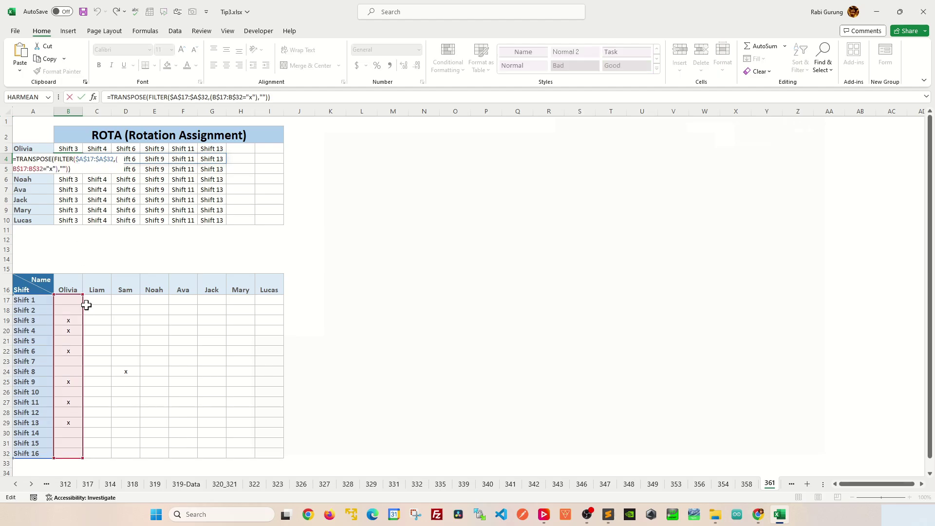
left_click_drag(84, 305, 104, 301)
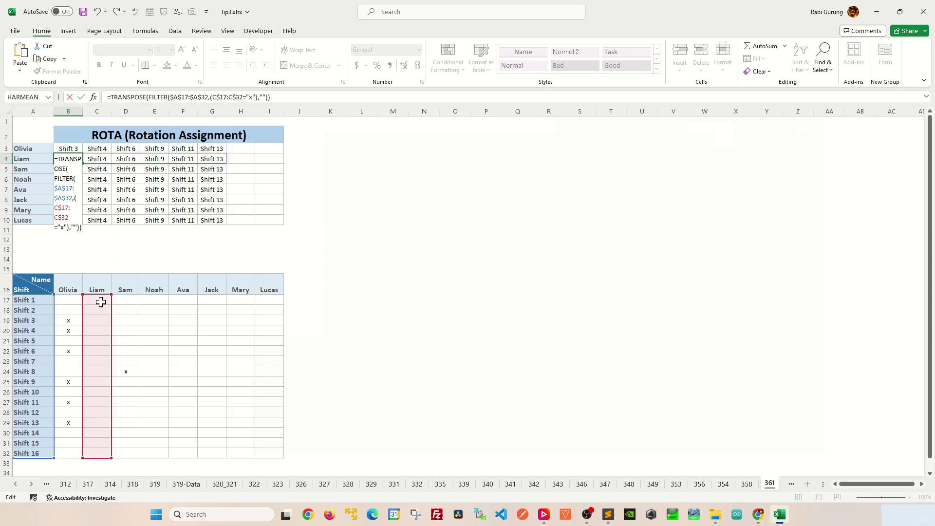
key("Return")
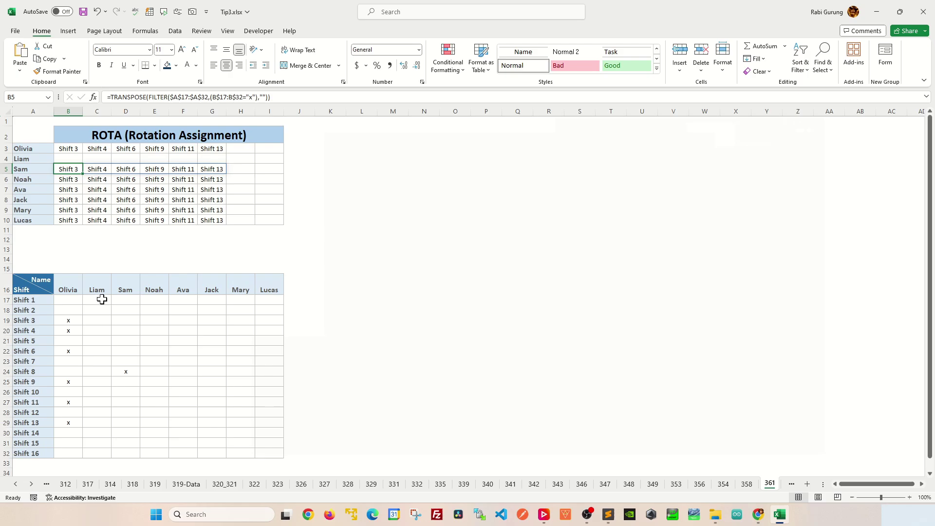
- Repoint Sam's, Noah's and Ava's row formulas to their own grid columns
double_click(70, 168)
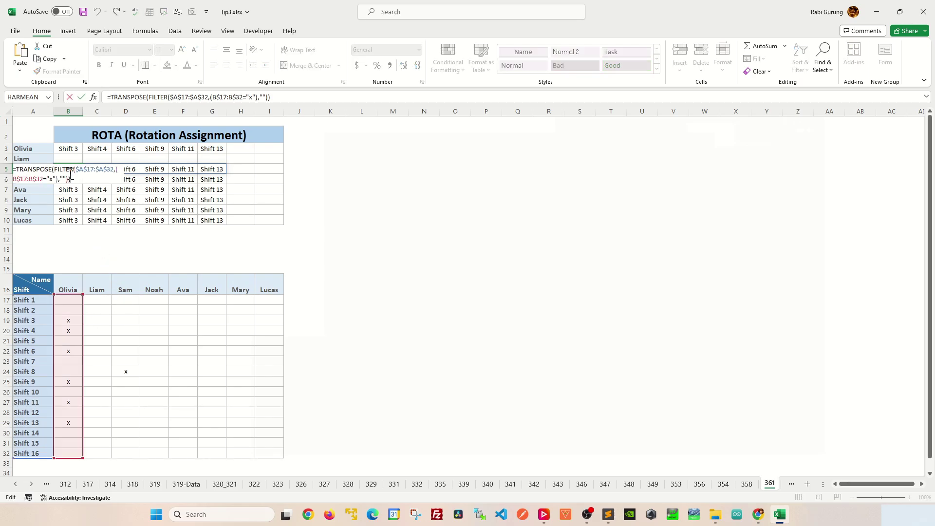
left_click_drag(82, 317, 121, 319)
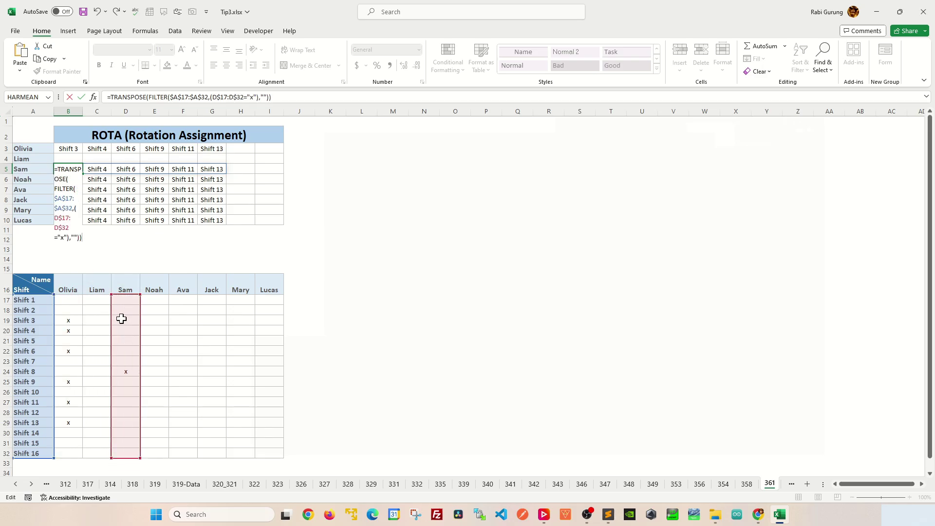
key("Return")
key("F2")
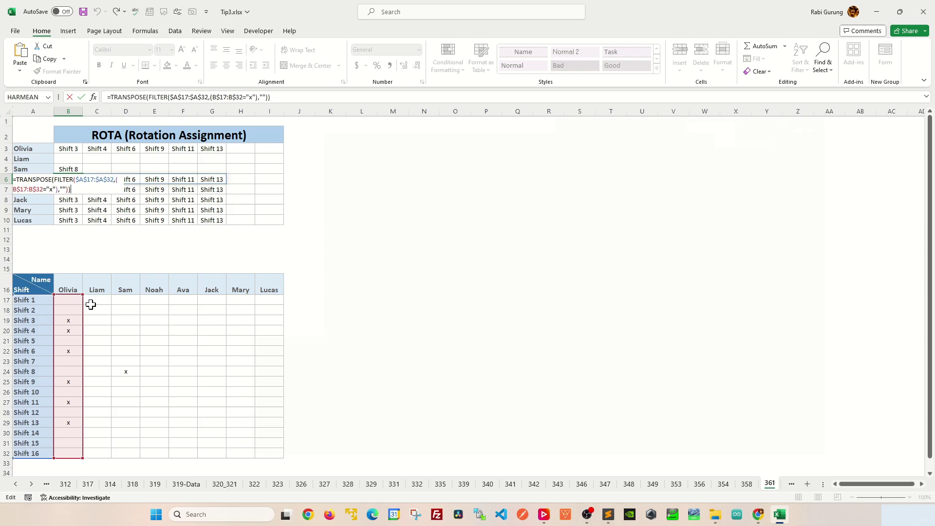
left_click_drag(83, 298, 150, 304)
key("Return")
key("F2")
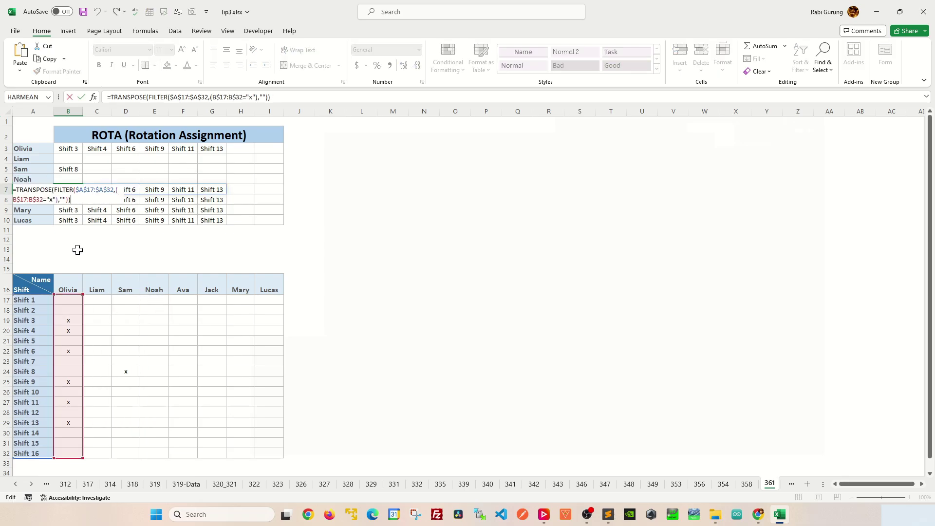
left_click_drag(80, 308, 190, 308)
key("Return")
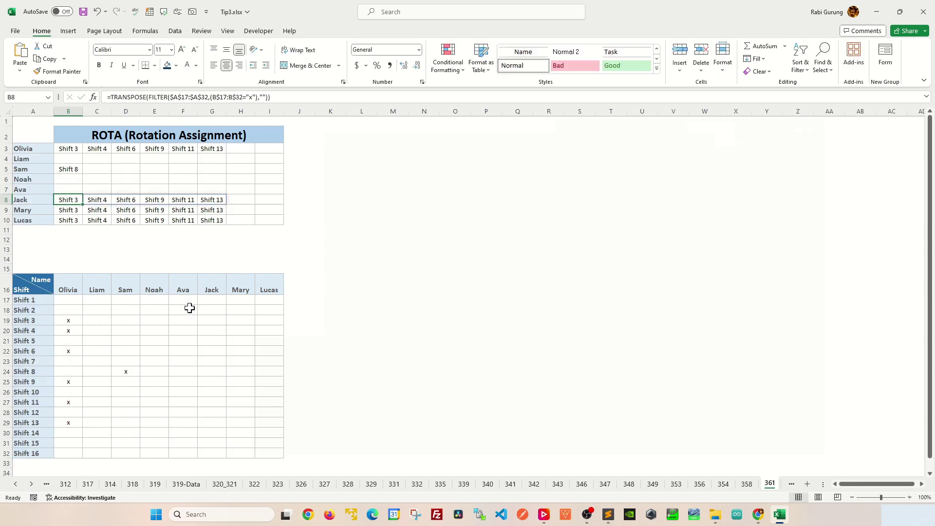
- Repoint Jack's, Mary's and Lucas's row formulas to their own grid columns
key("F2")
left_click_drag(83, 314, 209, 313)
key("Return")
key("F2")
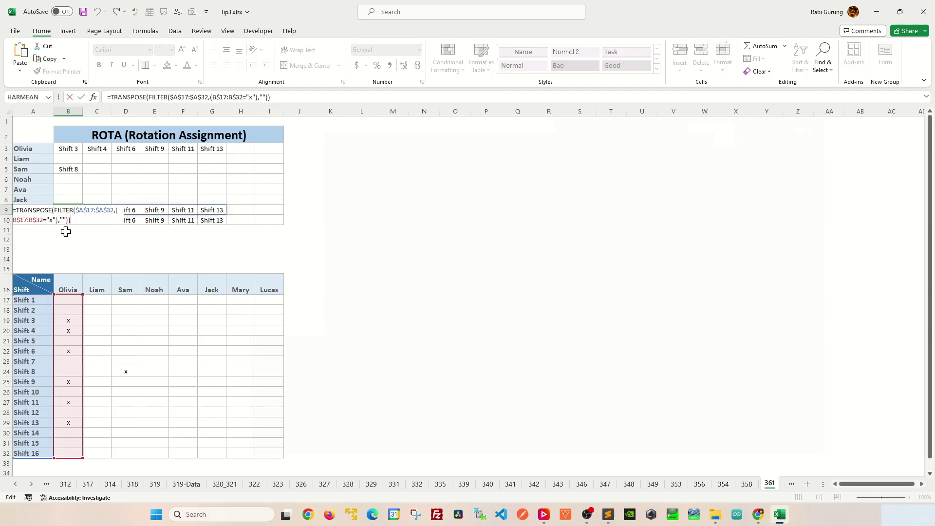
left_click_drag(83, 305, 234, 321)
key("Return")
key("F2")
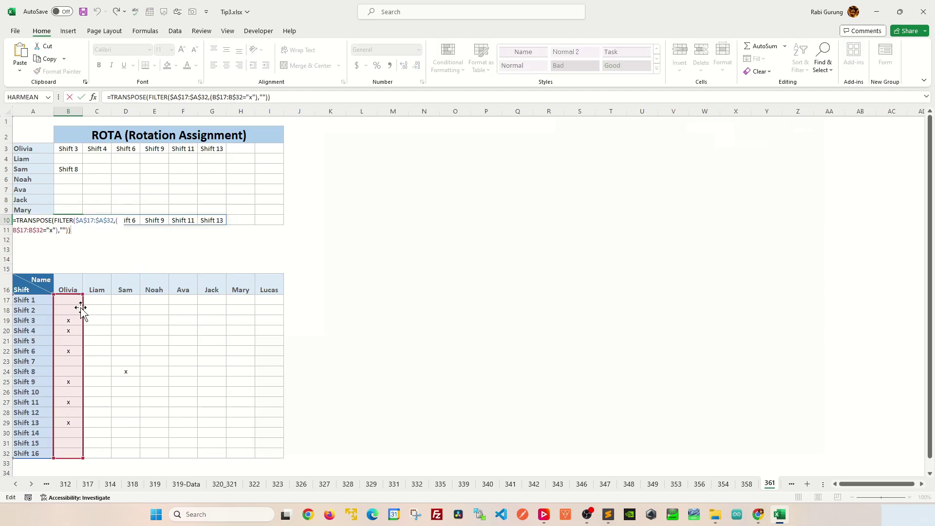
left_click_drag(80, 308, 254, 309)
key("Return")
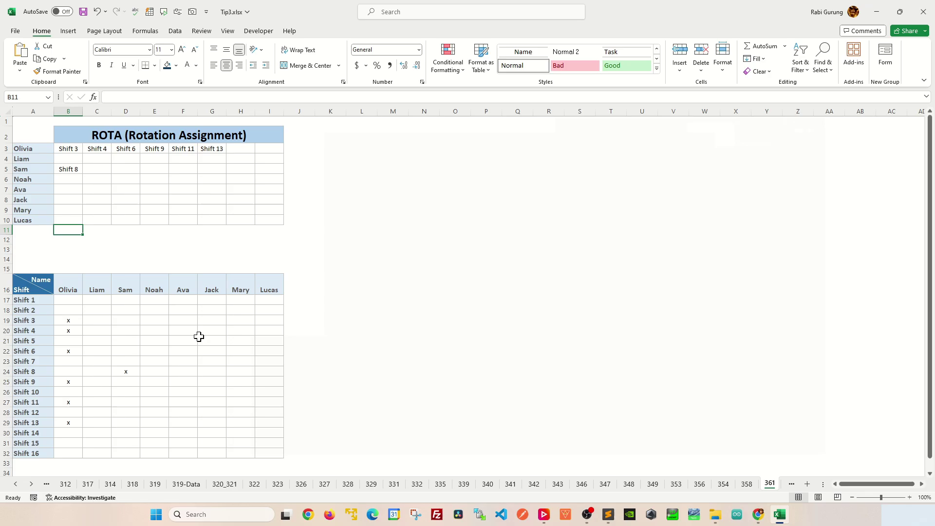
- Keep Sam's Shift 8 mark and add an x for Sam's Shift 5
left_click(198, 337)
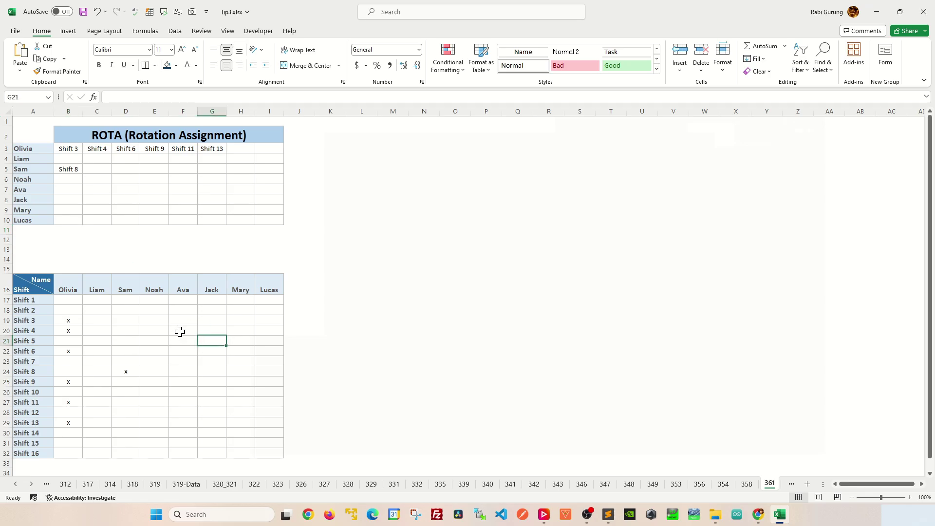
left_click(130, 373)
key("Delete")
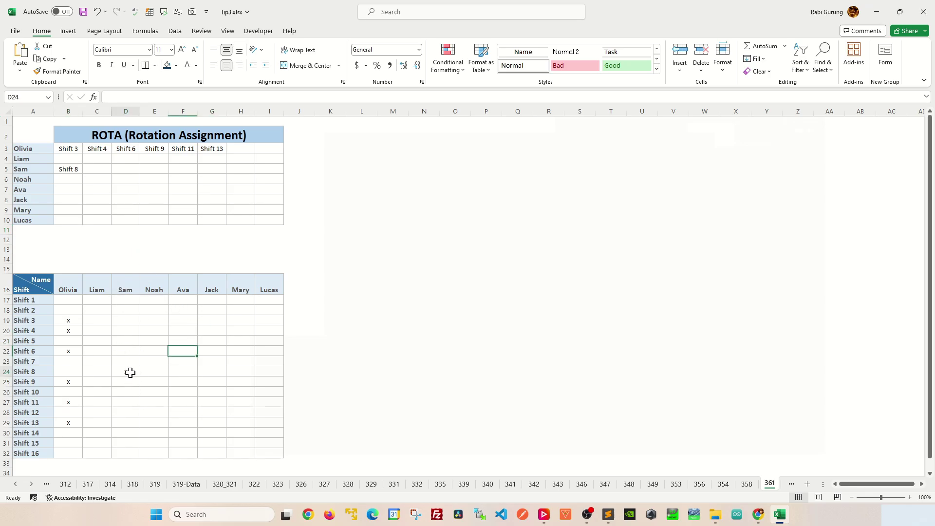
key("ctrl+z")
left_click(135, 341)
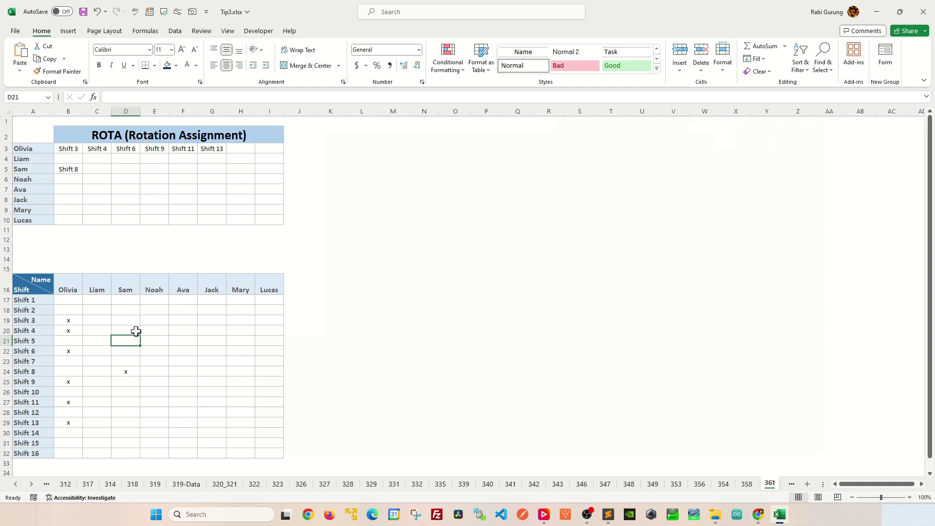
type("x")
left_click(156, 332)
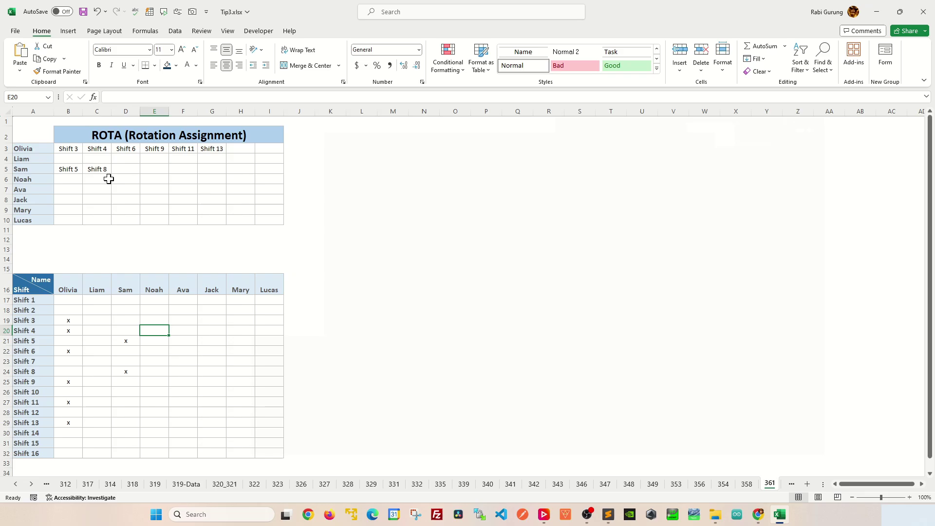
- Mark Jack Shifts 7 and 2, Mary Shift 4, Ava Shifts 3 and 9, Lucas Shift 14
left_click(211, 360)
type("x")
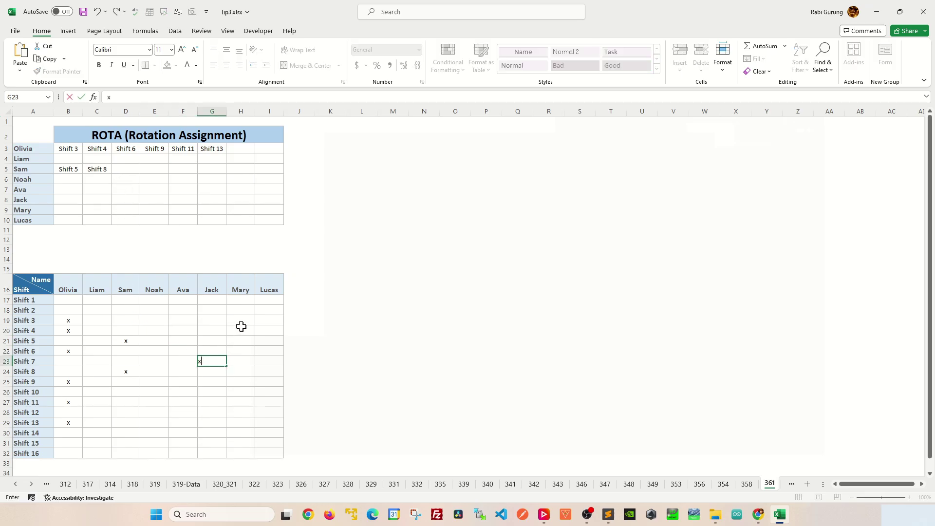
left_click(242, 330)
type("x")
left_click(201, 310)
type("x")
left_click(181, 320)
type("x")
left_click(179, 381)
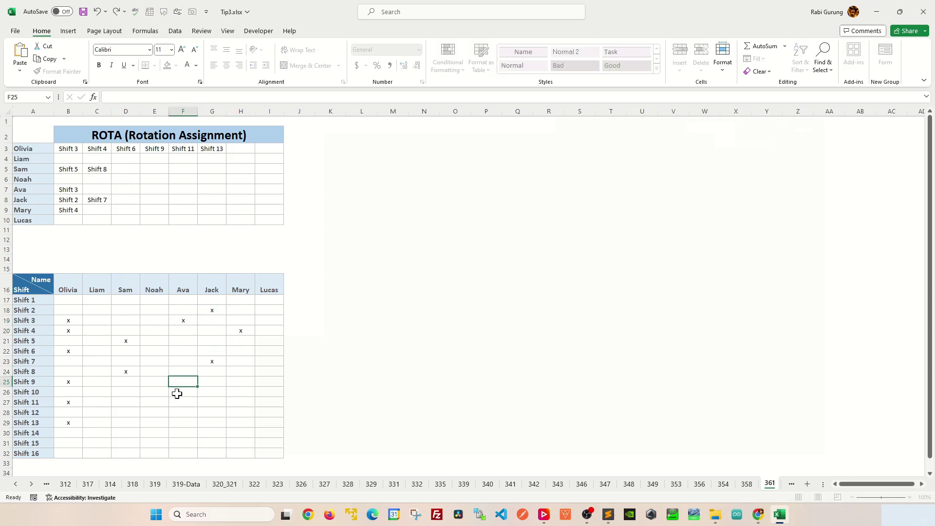
type("x")
left_click(269, 432)
type("x")
- Mark Mary Shift 14, Jack Shift 13, Noah Shift 12, Sam Shifts 15 and 11
left_click(231, 433)
type("x")
left_click(212, 423)
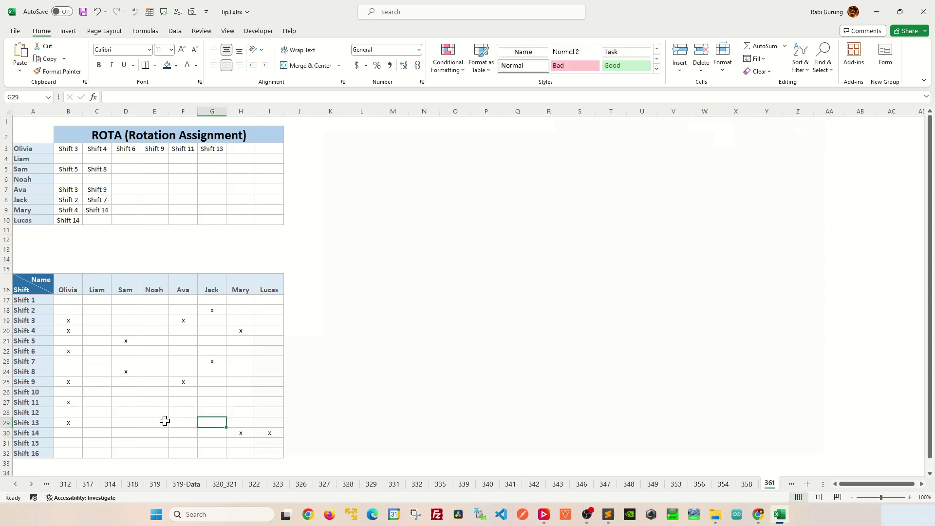
type("x")
left_click(153, 412)
type("x")
left_click(124, 442)
type("x")
left_click(126, 402)
type("x")
left_click(98, 402)
type("x")
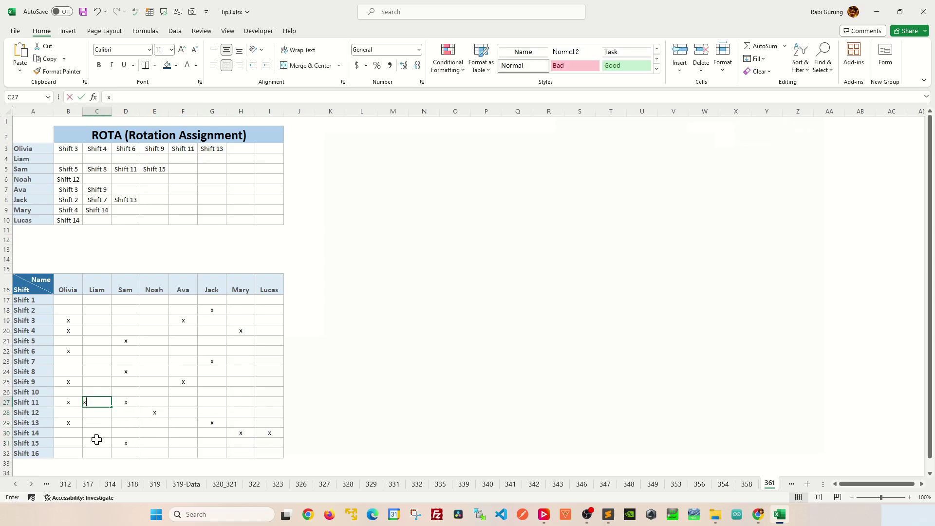